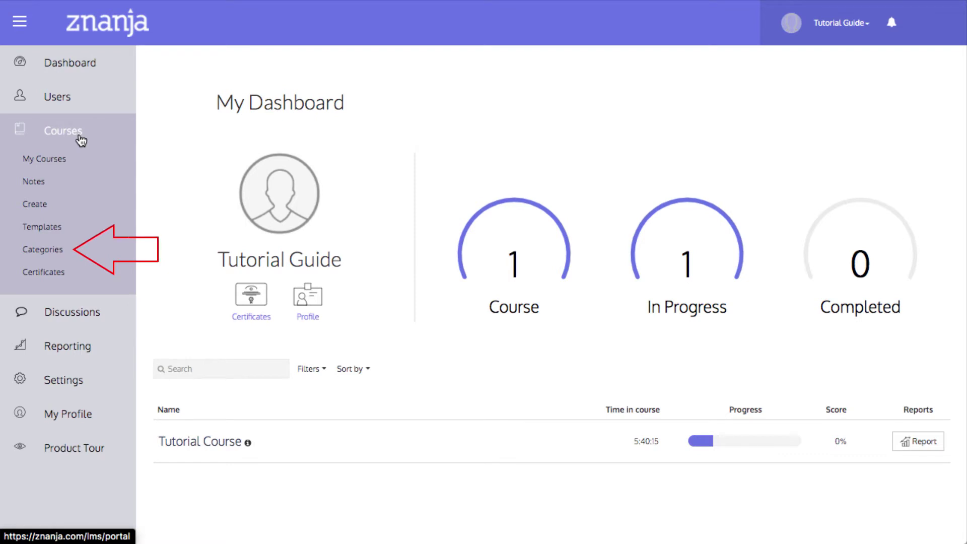
Step: Create a course category named 'Example Category' from the categories list
click(45, 251)
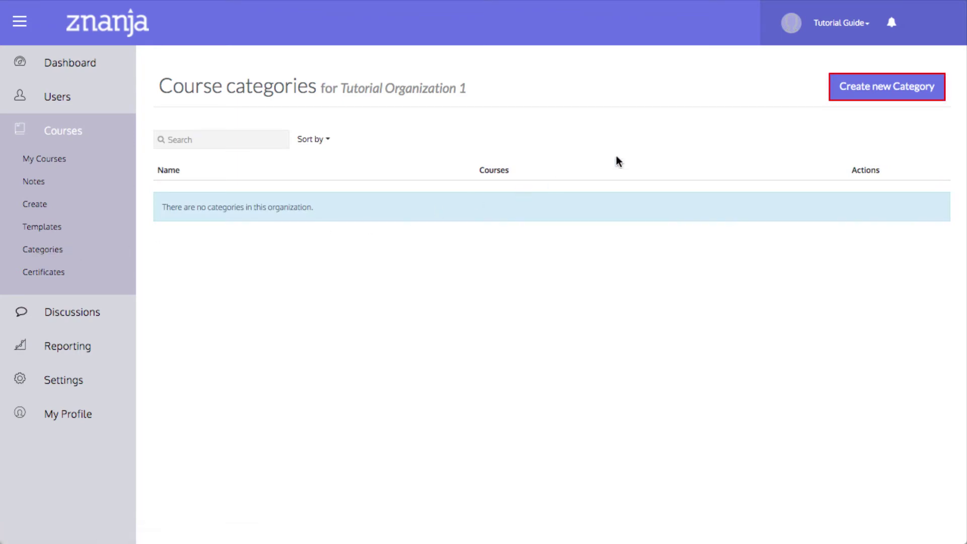
click(864, 87)
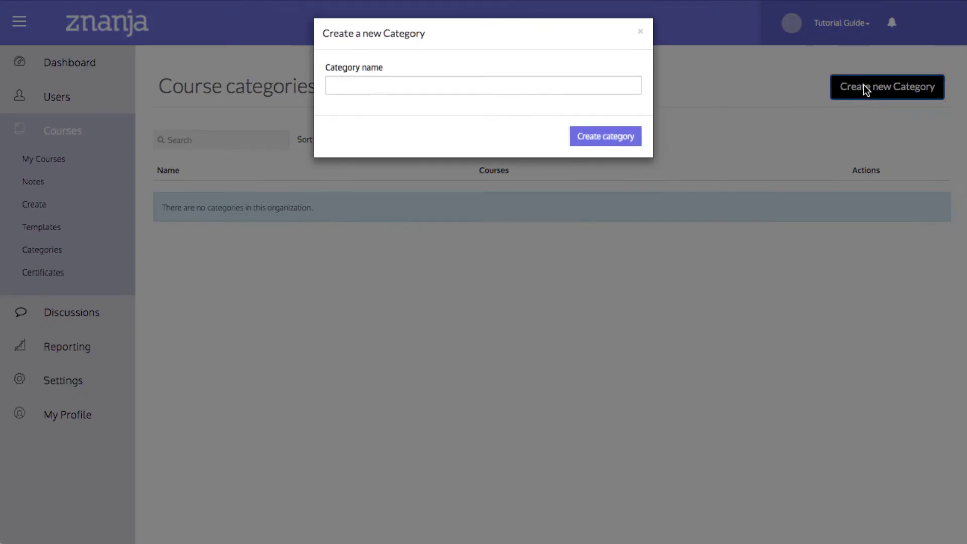
click(565, 117)
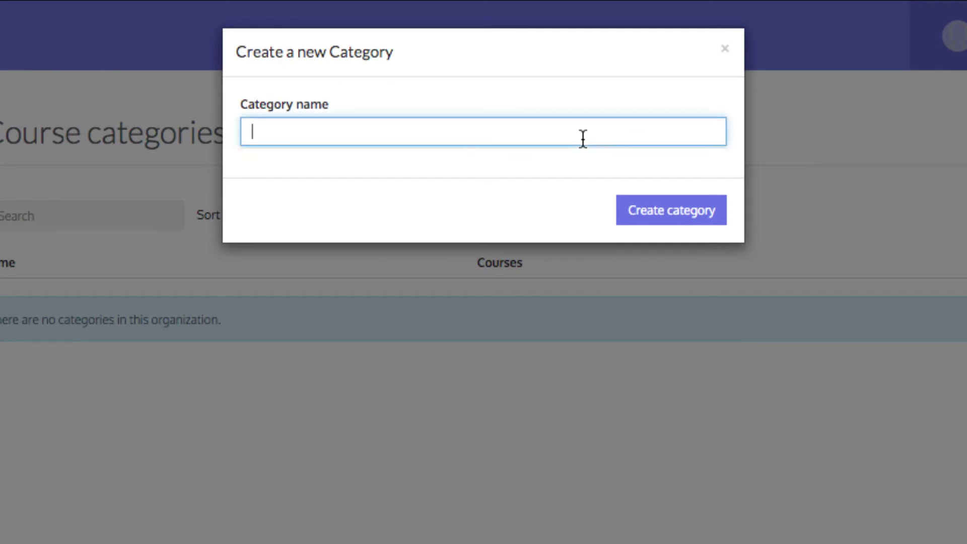
text(Example Category)
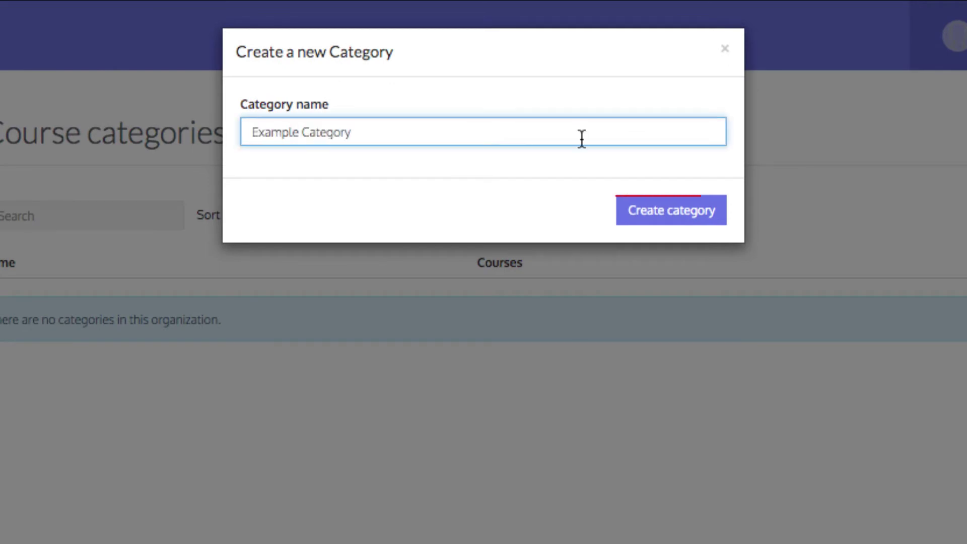
click(649, 220)
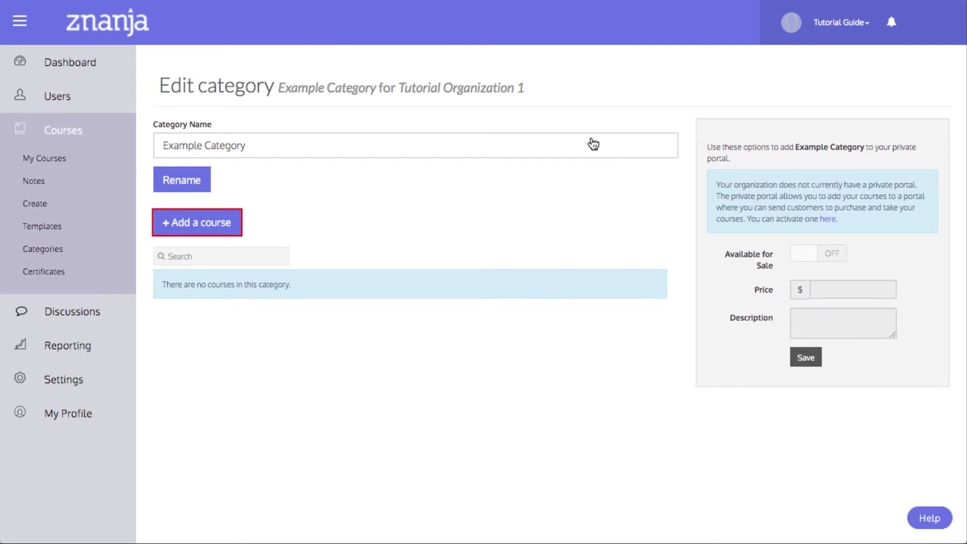
Step: Add Tutorial Course and Course 1 to Example Category
click(207, 224)
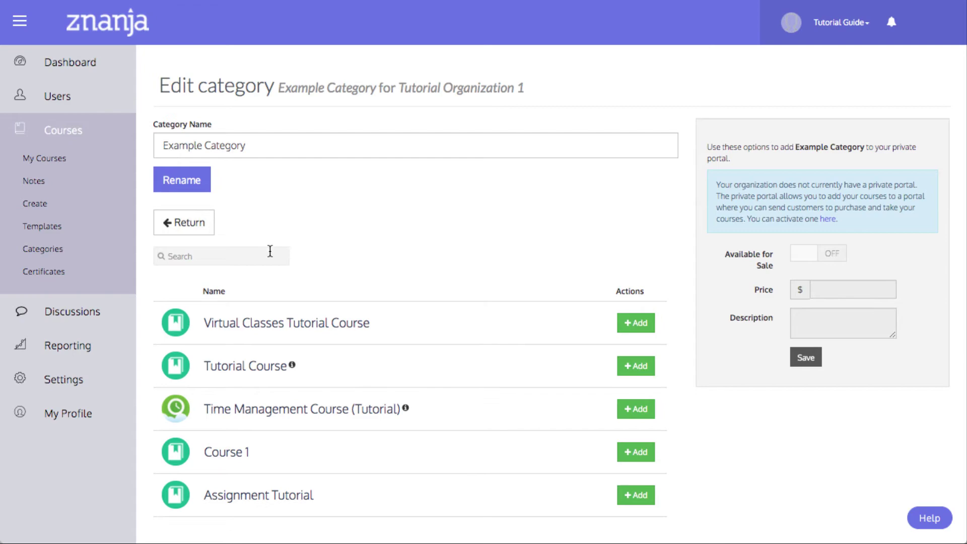
click(633, 369)
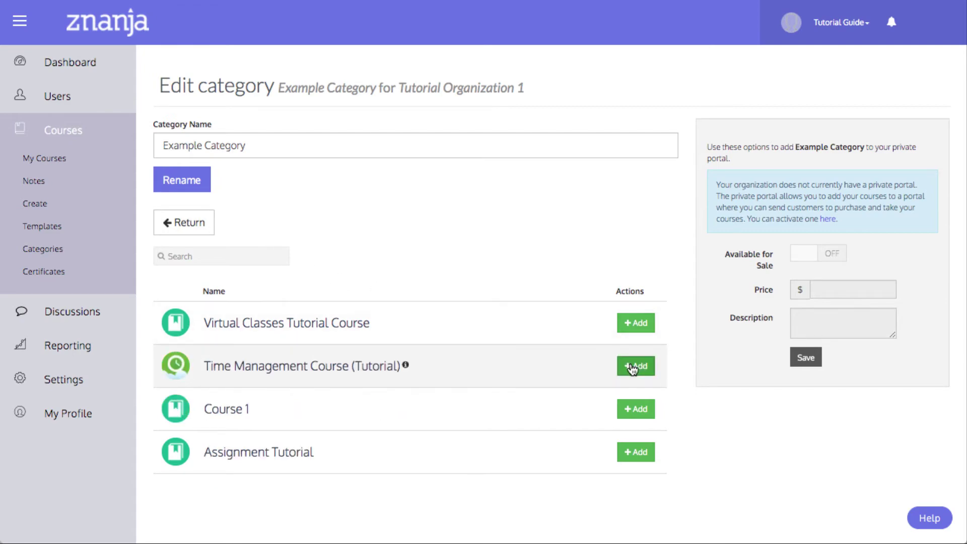
click(635, 408)
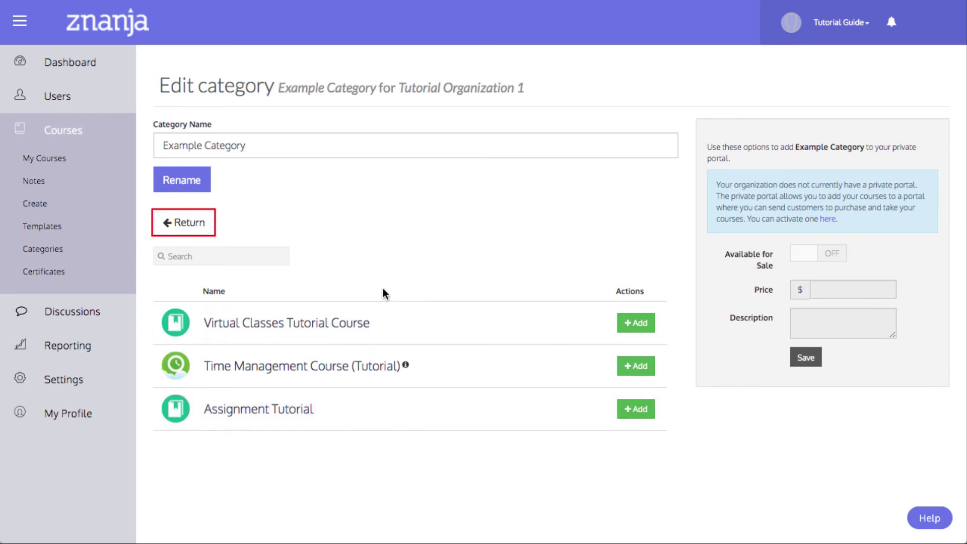
Step: Remove Course 1 from Example Category's assigned courses, keeping Tutorial Course
click(190, 224)
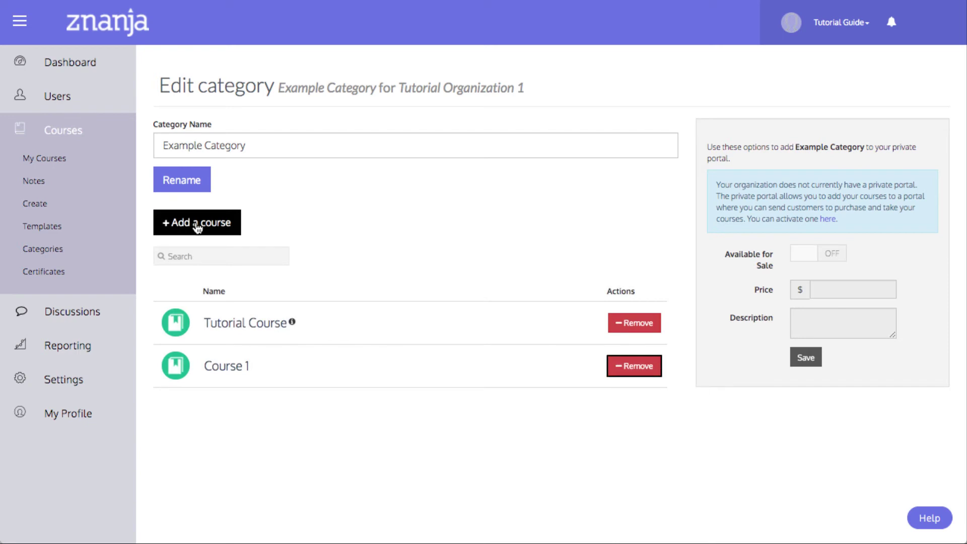
click(624, 367)
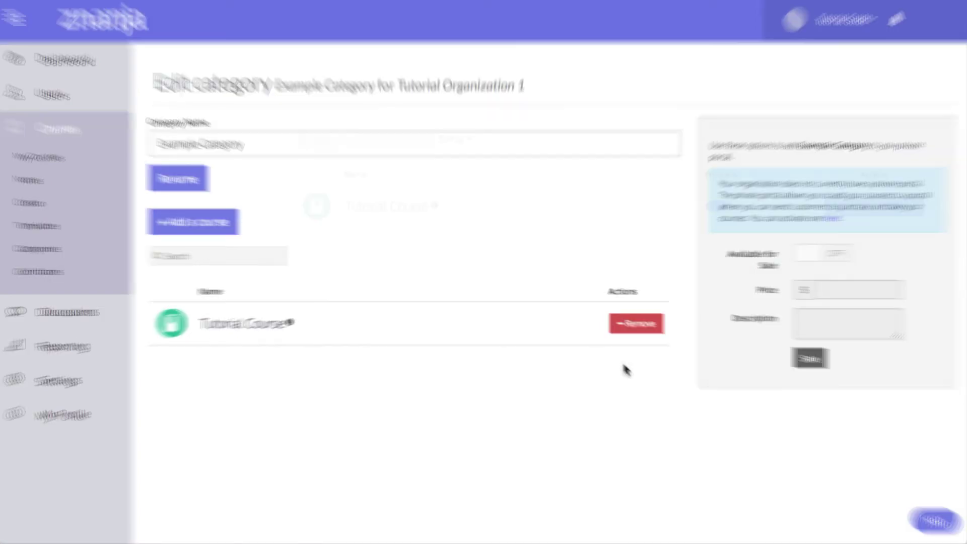